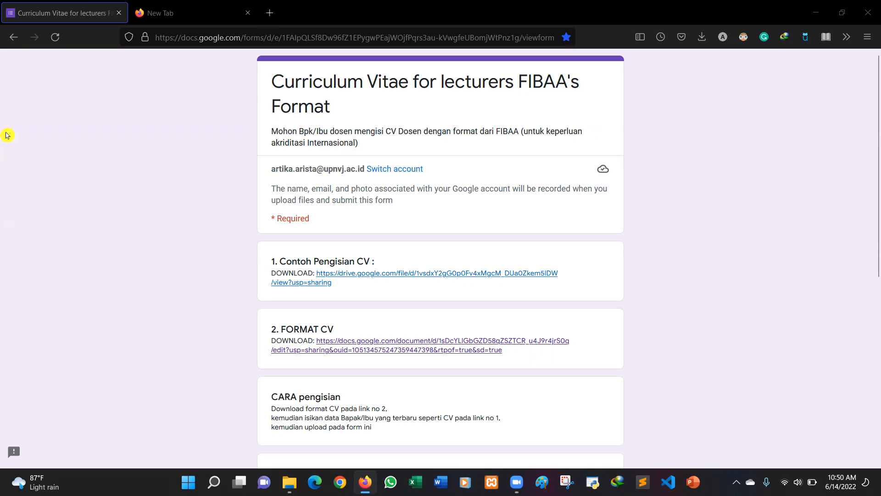
pyautogui.click(179, 9)
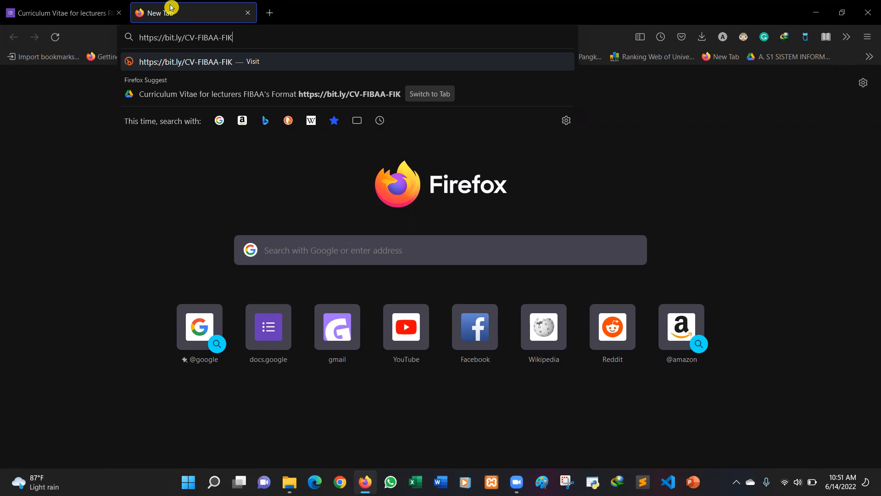
pyautogui.press('Return')
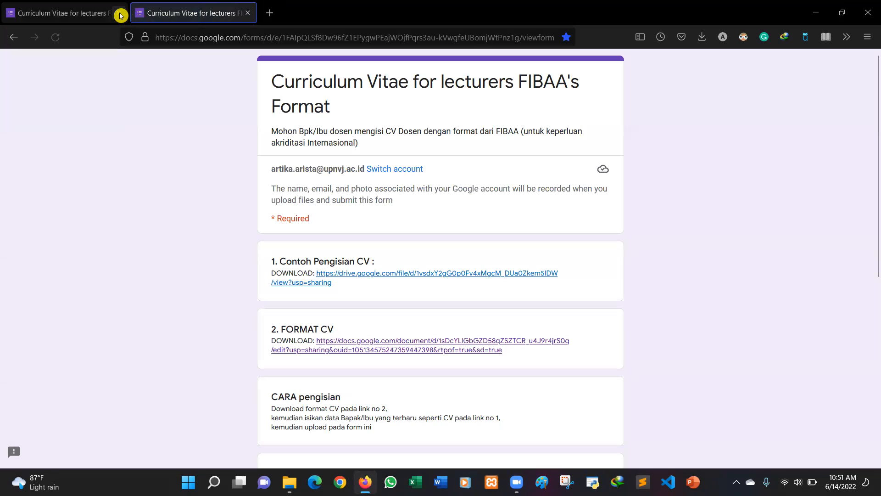
pyautogui.click(120, 14)
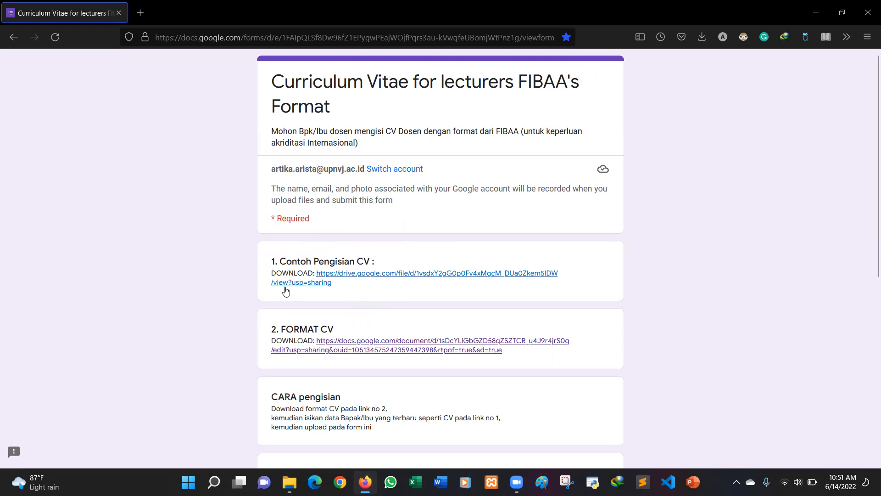
# Open the FORMAT CV document linked in the form and download it as Microsoft Word (.doc)
pyautogui.click(396, 343)
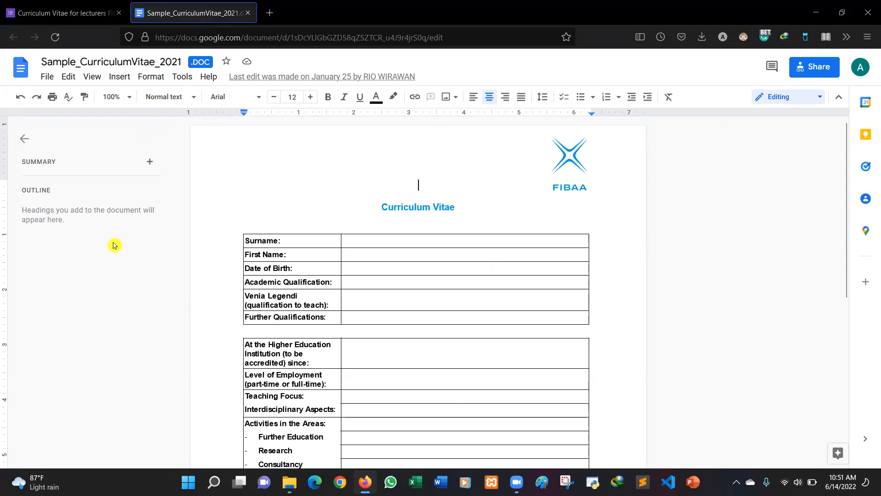
pyautogui.click(47, 78)
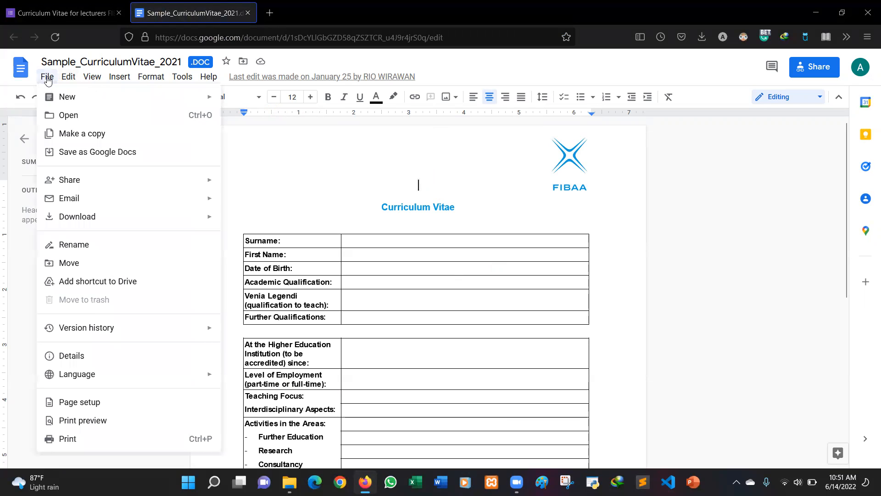
pyautogui.moveTo(147, 225)
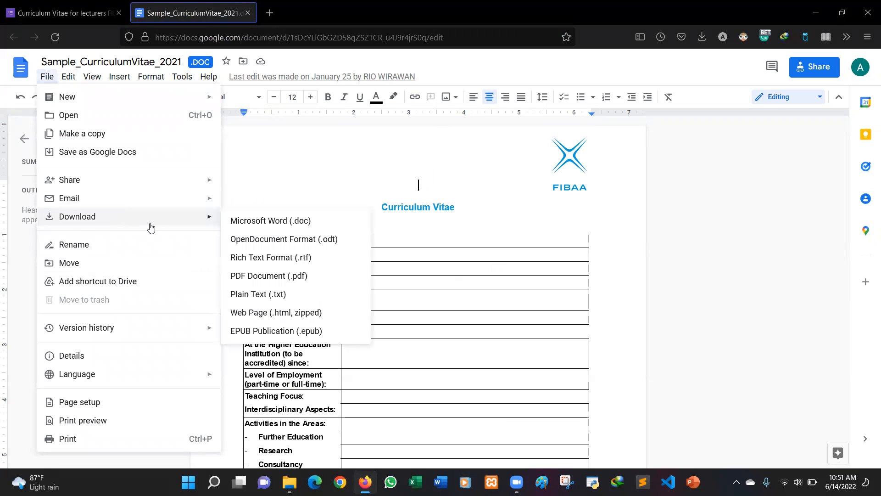
pyautogui.click(283, 221)
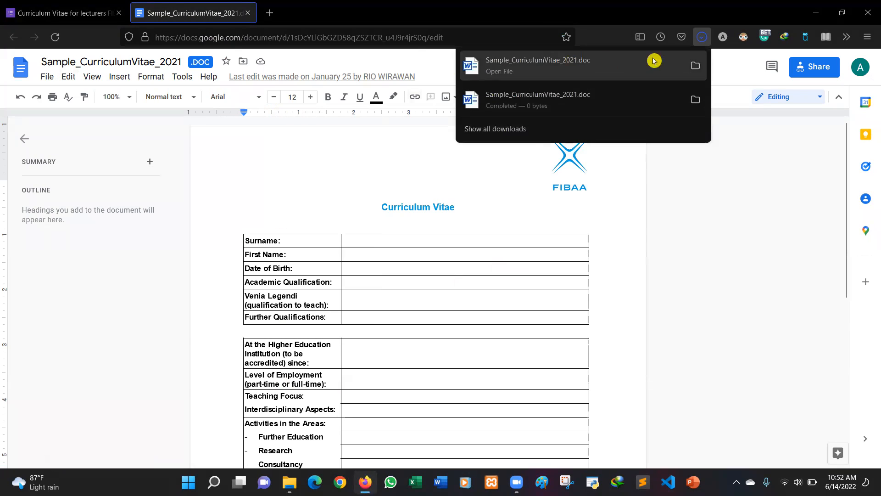
# Open the downloaded Sample_CurriculumVitae_2021.doc from its folder in Word, enable editing, and dismiss the proofing tools notice
pyautogui.click(695, 68)
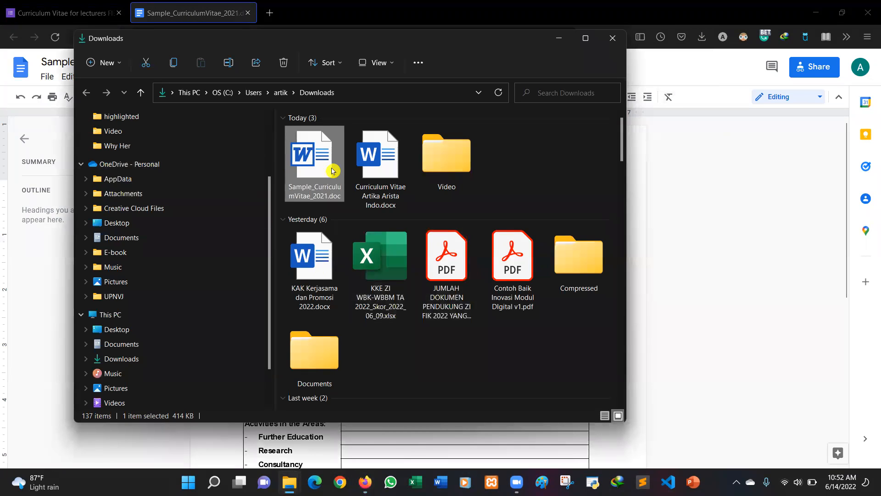
pyautogui.doubleClick(307, 169)
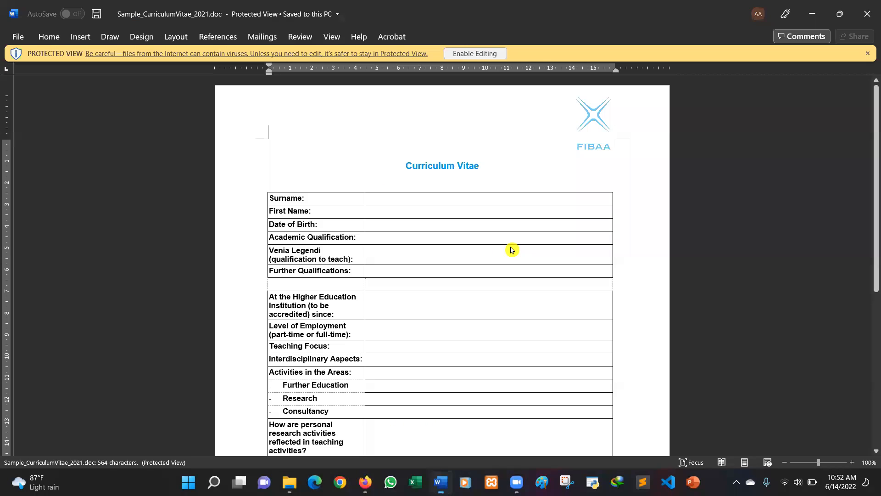
pyautogui.click(481, 62)
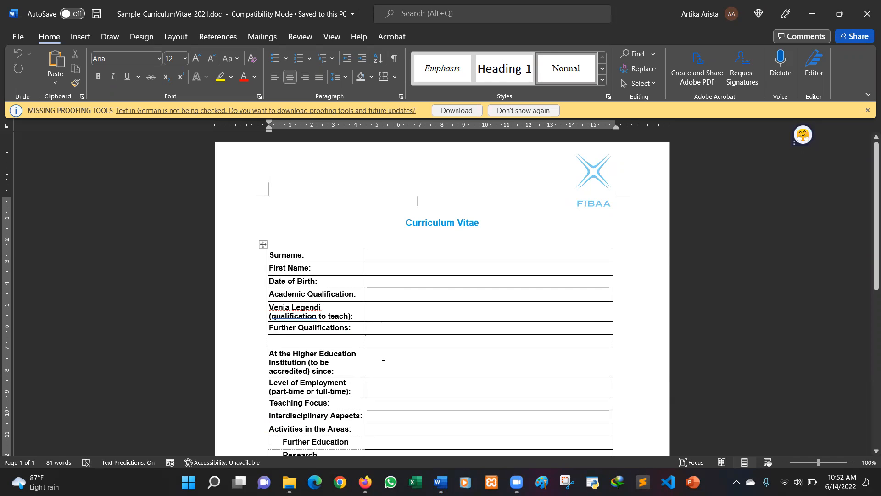
pyautogui.click(867, 110)
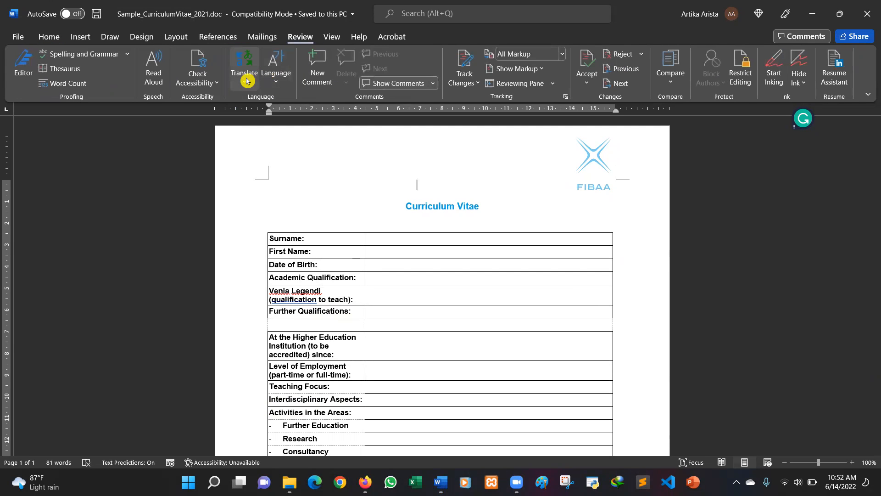
# Translate the "Date of Birth:" label into Indonesian with Translate Selection and insert the translation in its place
pyautogui.click(244, 81)
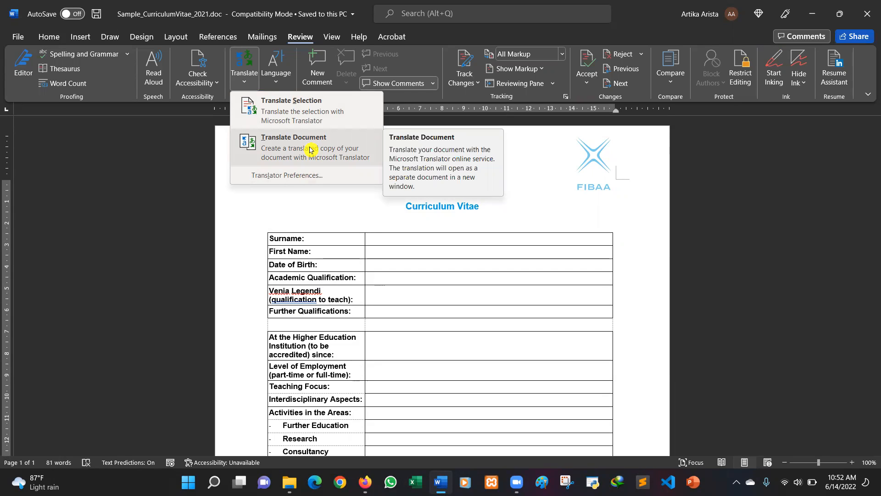
pyautogui.click(293, 115)
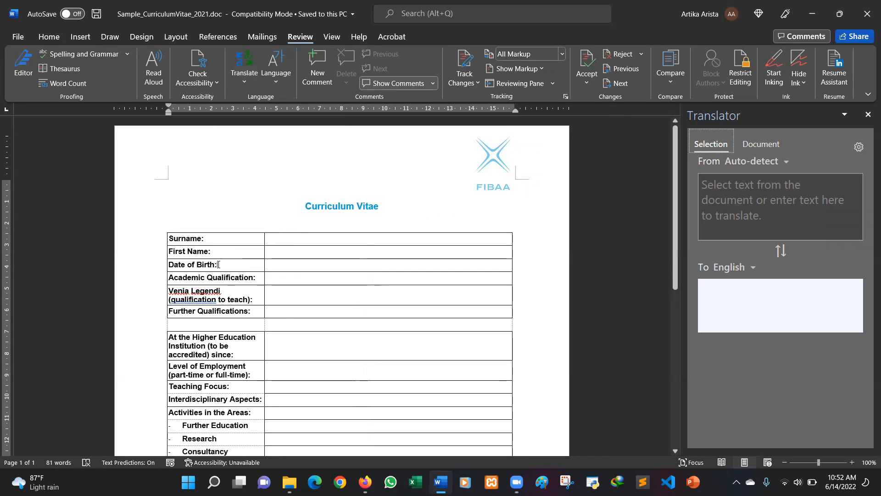
pyautogui.moveTo(218, 265); pyautogui.dragTo(169, 262)
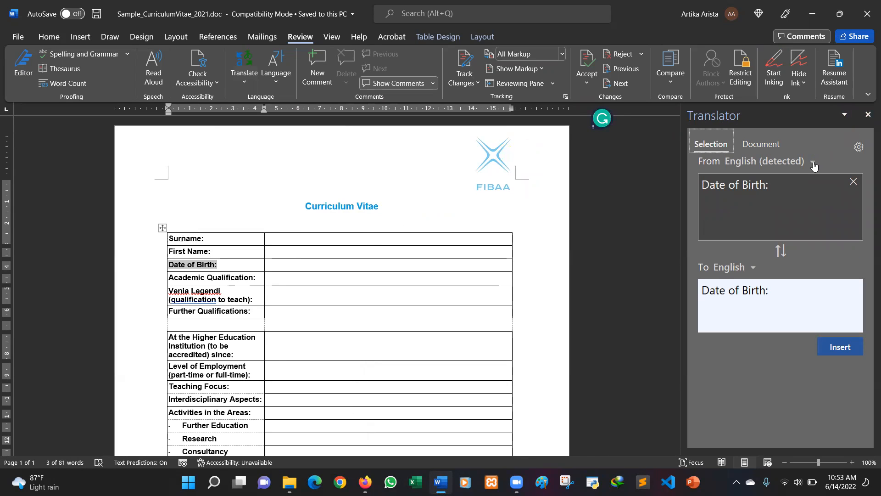
pyautogui.click(753, 268)
pyautogui.scroll(-5, 764, 365)
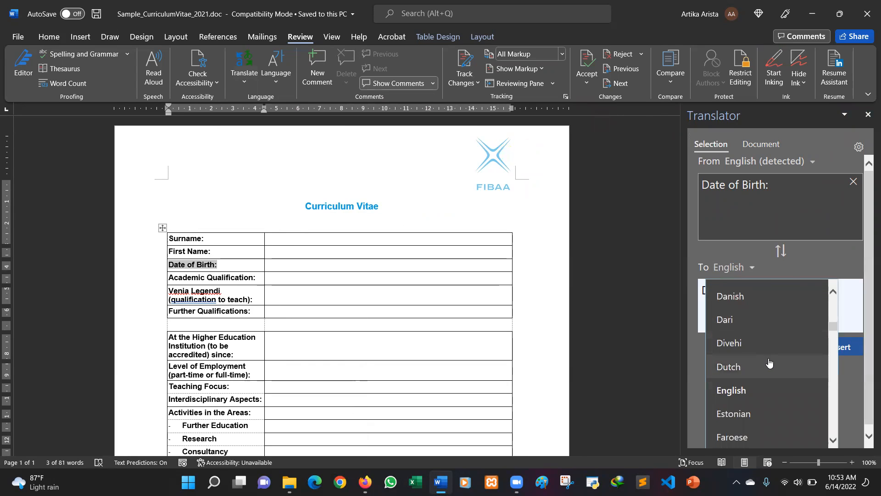
pyautogui.scroll(-3, 769, 361)
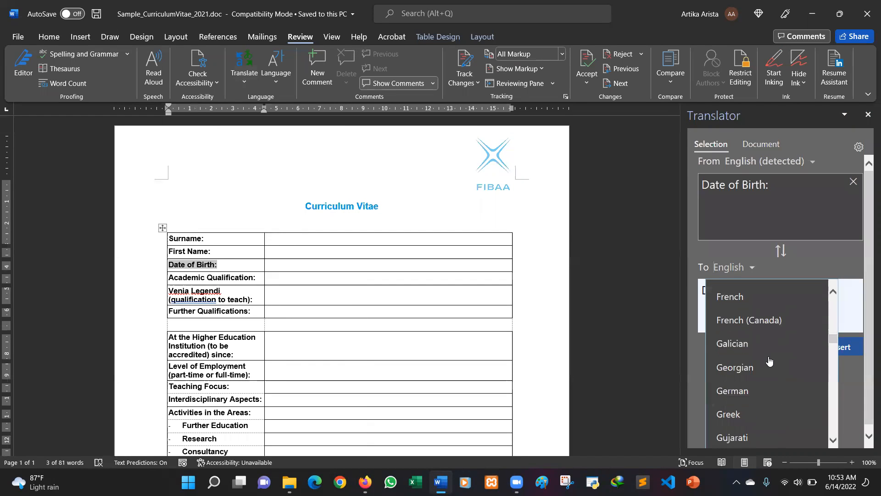
pyautogui.scroll(-4, 770, 361)
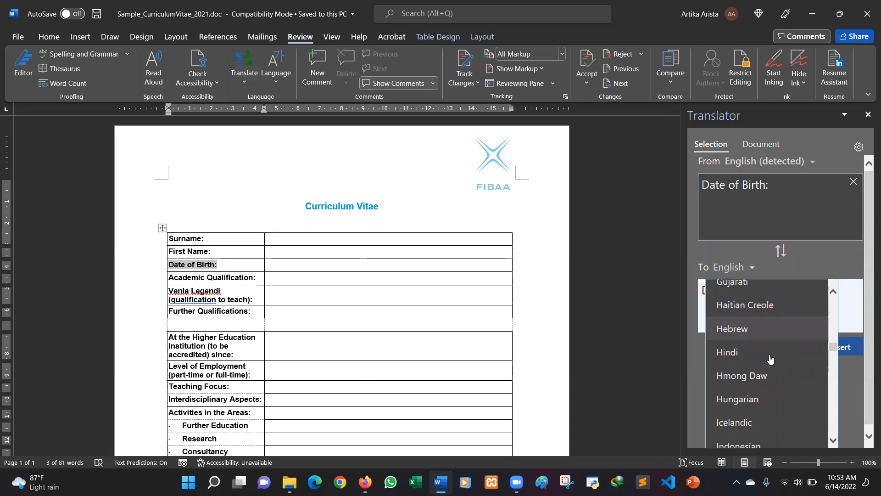
pyautogui.click(758, 395)
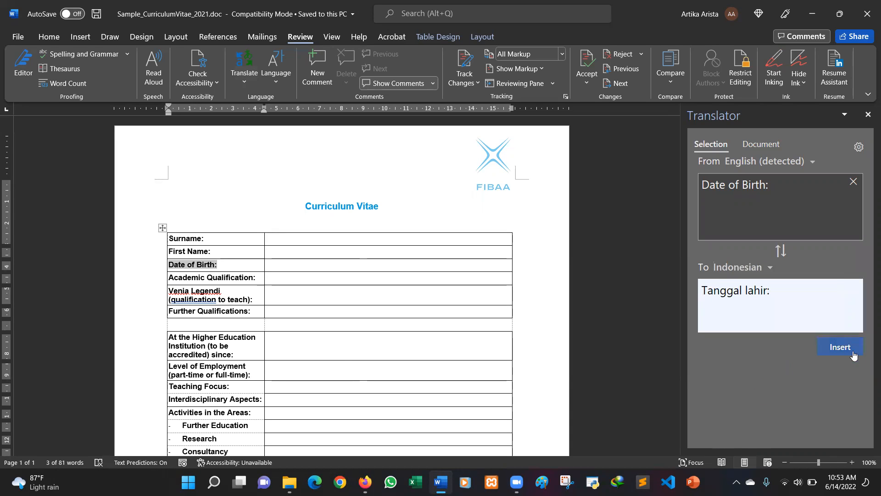
pyautogui.click(856, 354)
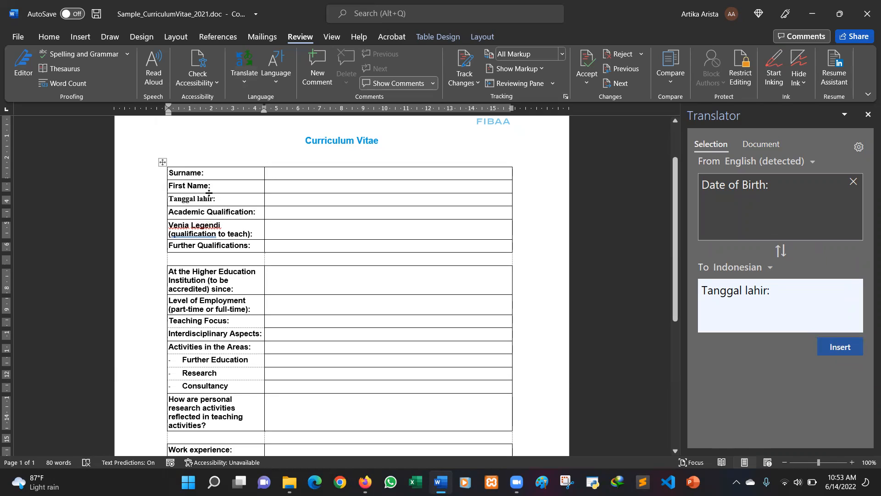
# Try to replace the "Academic Qualification:" and "Venia Legendi" labels together with their Indonesian translation
pyautogui.moveTo(259, 214); pyautogui.dragTo(185, 206)
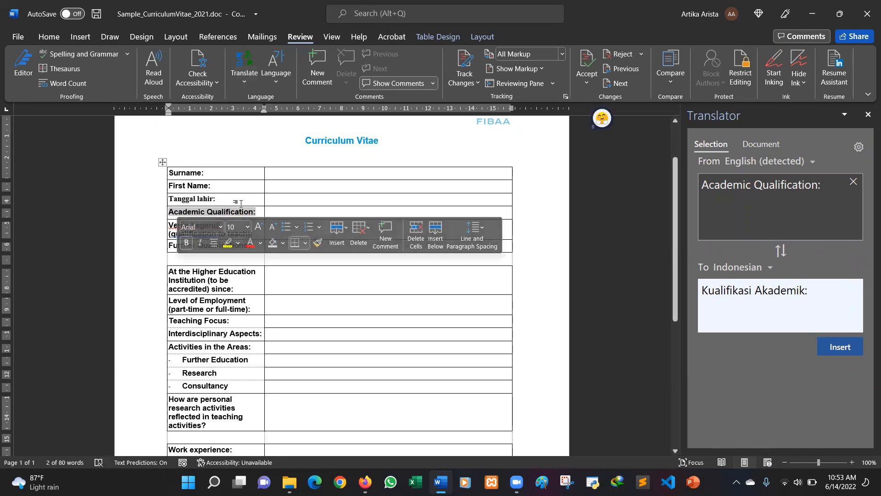
pyautogui.moveTo(257, 233); pyautogui.dragTo(199, 216)
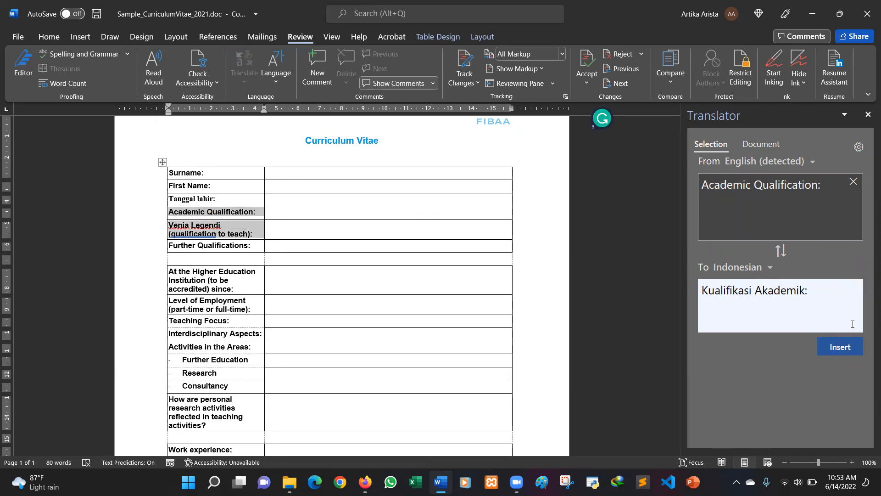
pyautogui.click(849, 358)
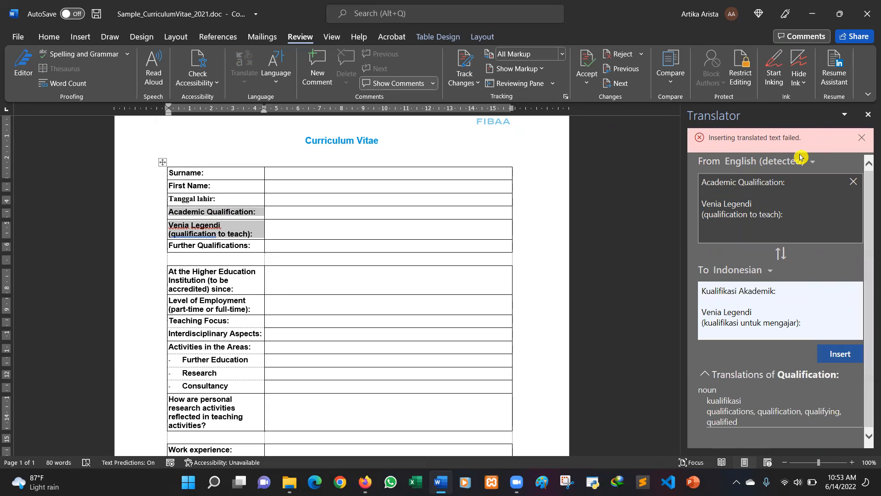
pyautogui.click(251, 235)
pyautogui.moveTo(254, 235); pyautogui.dragTo(179, 228)
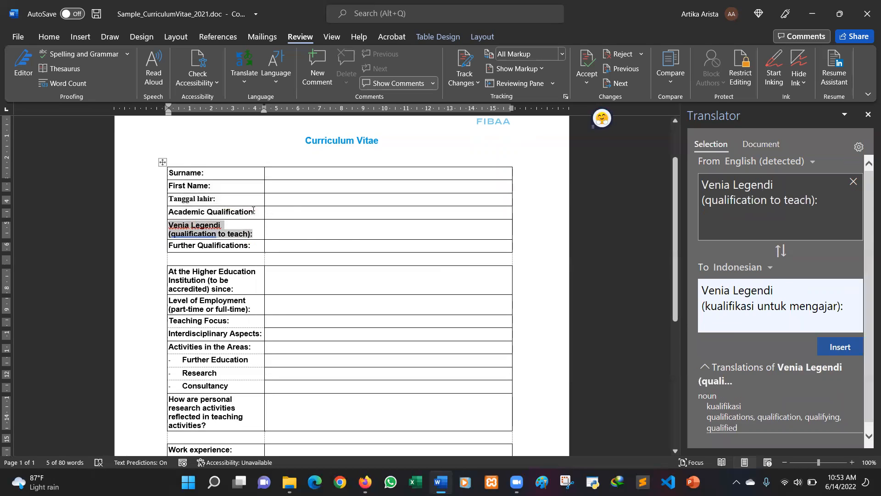
# Replace only the "Academic Qualification:" label with its Indonesian translation
pyautogui.moveTo(255, 212); pyautogui.dragTo(189, 211)
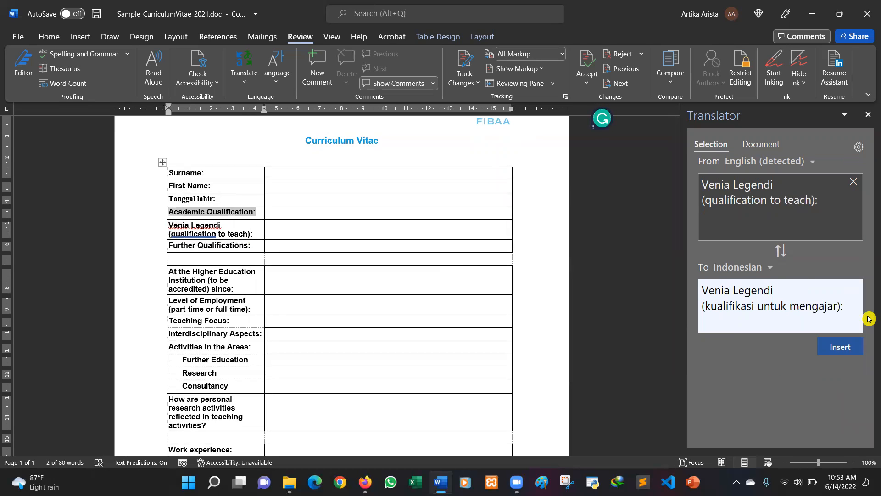
pyautogui.click(840, 347)
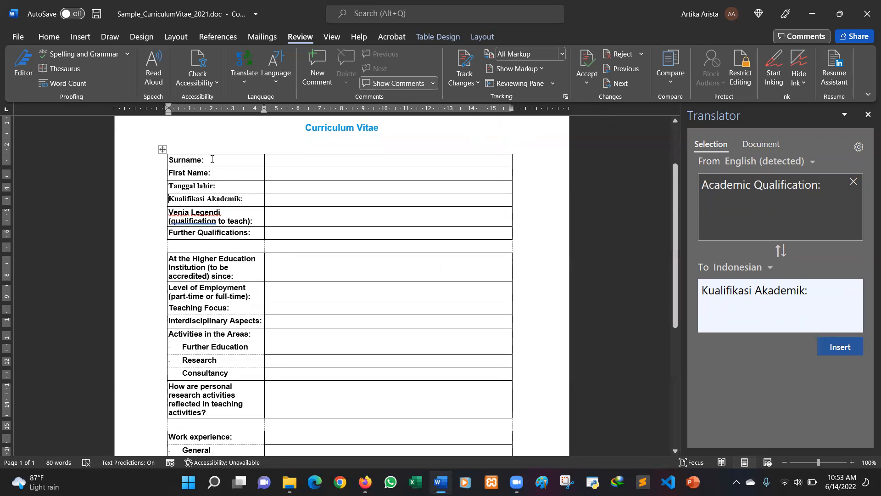
# Switch the Translator to whole-document translation and set the source language to English
pyautogui.click(247, 82)
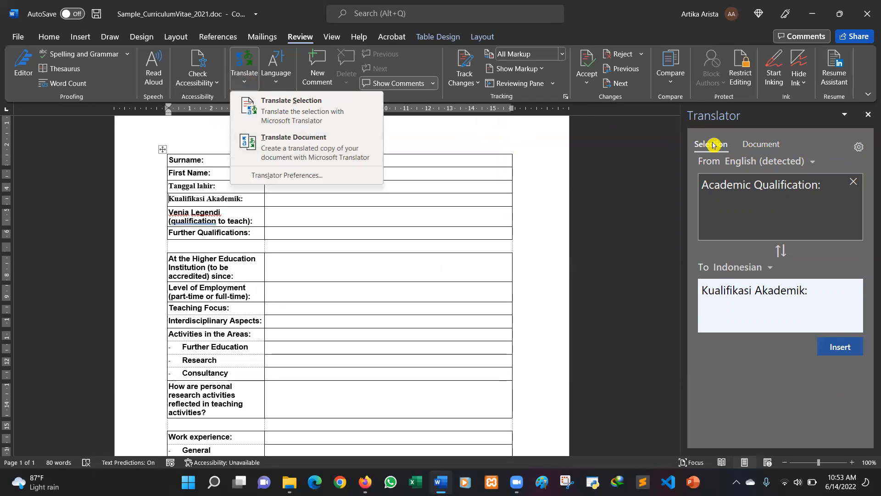
pyautogui.click(761, 140)
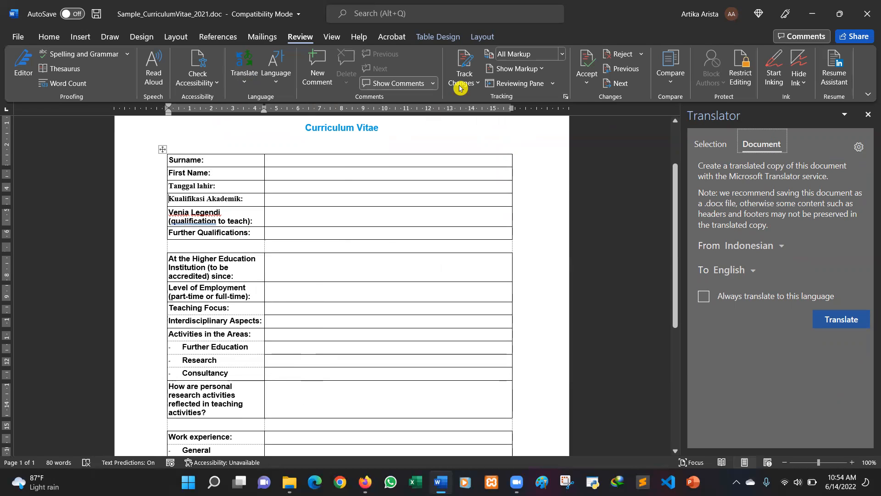
pyautogui.click(781, 246)
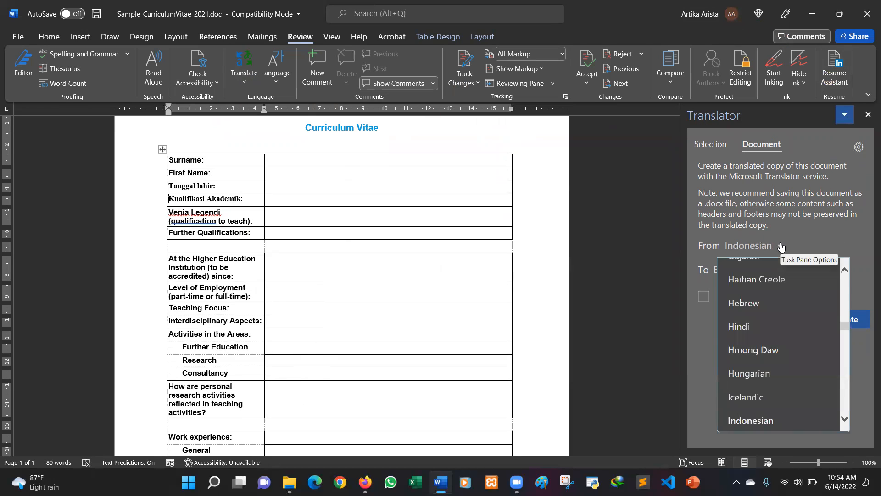
pyautogui.scroll(-6, 789, 331)
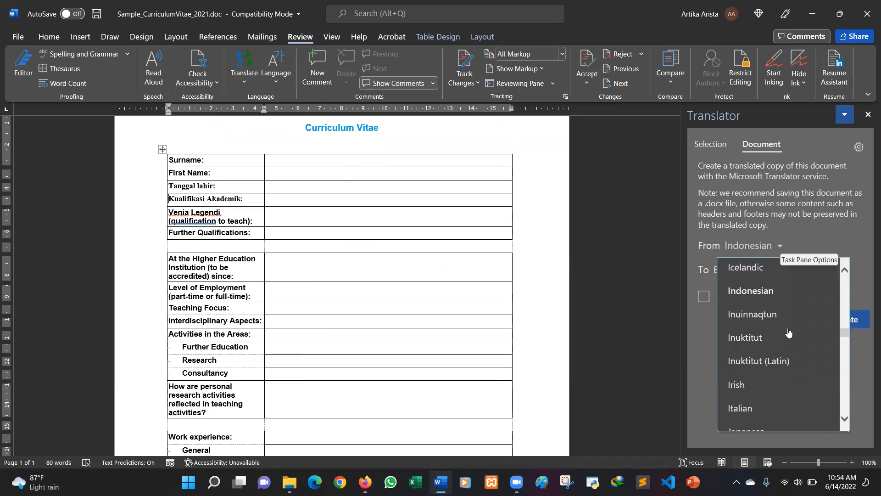
pyautogui.scroll(5, 792, 330)
pyautogui.scroll(6, 792, 331)
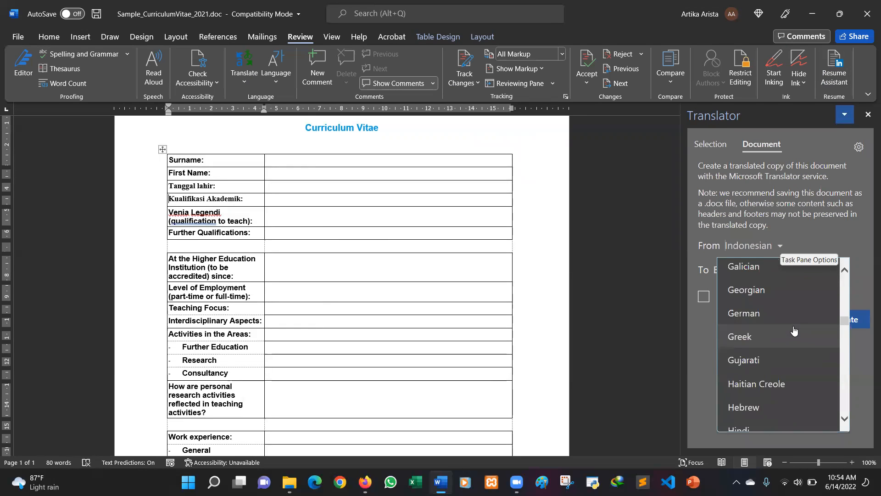
pyautogui.scroll(2, 793, 330)
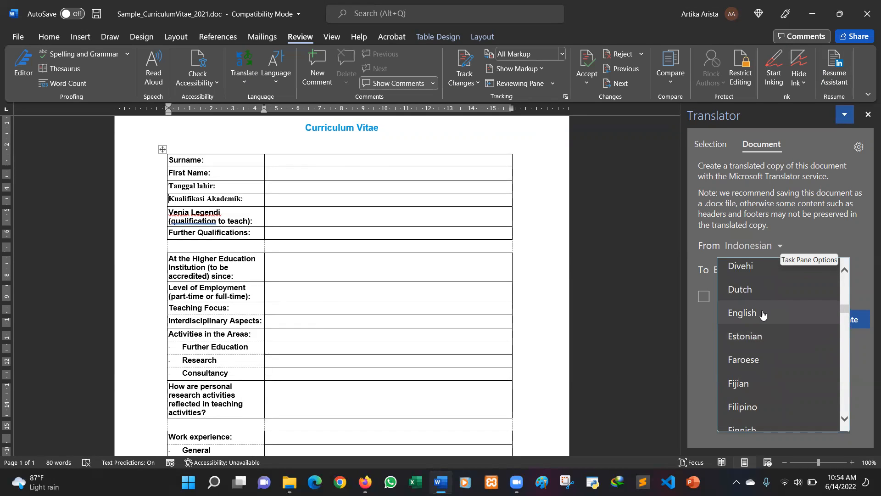
pyautogui.click(766, 314)
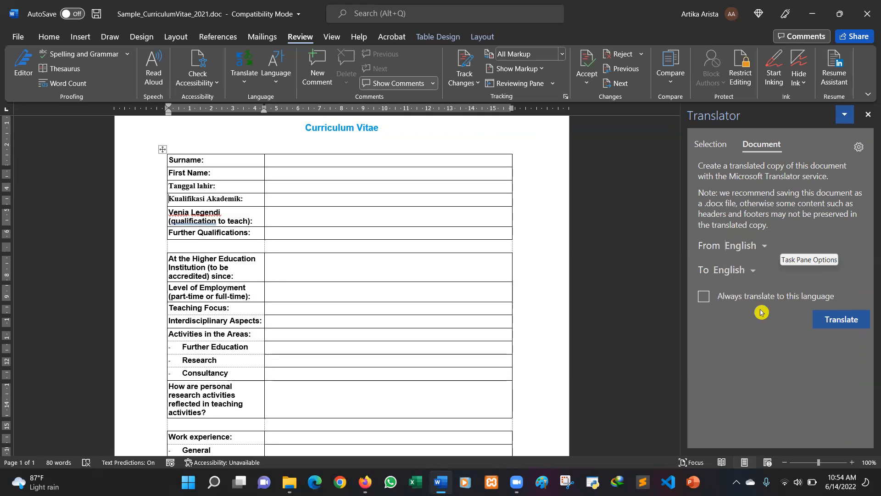
# Set the document translation's target language to Indonesian and try to translate the whole document
pyautogui.click(750, 274)
pyautogui.scroll(-2, 790, 381)
pyautogui.scroll(-3, 790, 380)
pyautogui.scroll(-3, 791, 376)
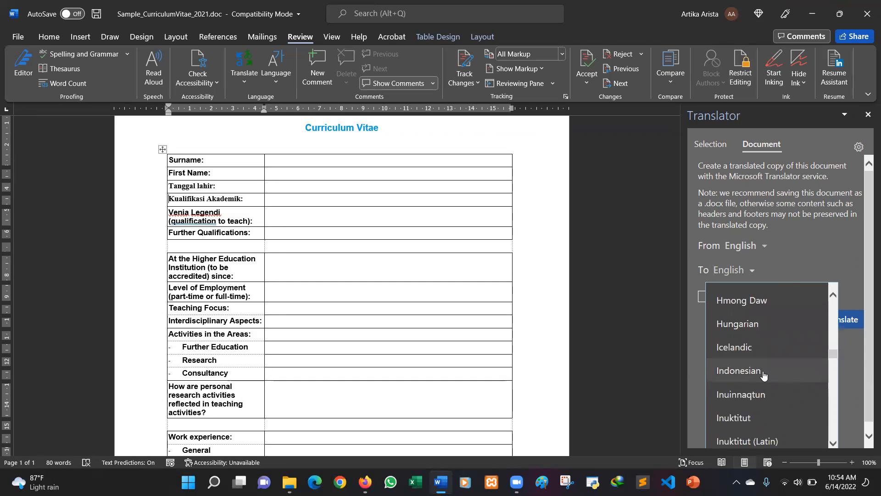
pyautogui.click(763, 372)
pyautogui.click(844, 320)
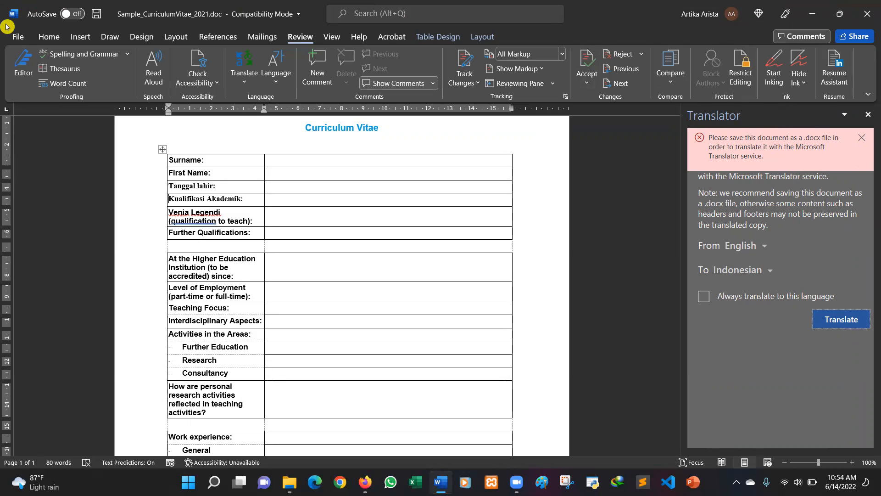
# Save a copy of the CV template in Downloads as the Word Document Sample_CurriculumVitae_2021.docx, accepting the upgrade to the newest file format
pyautogui.click(18, 35)
pyautogui.click(49, 182)
pyautogui.click(140, 225)
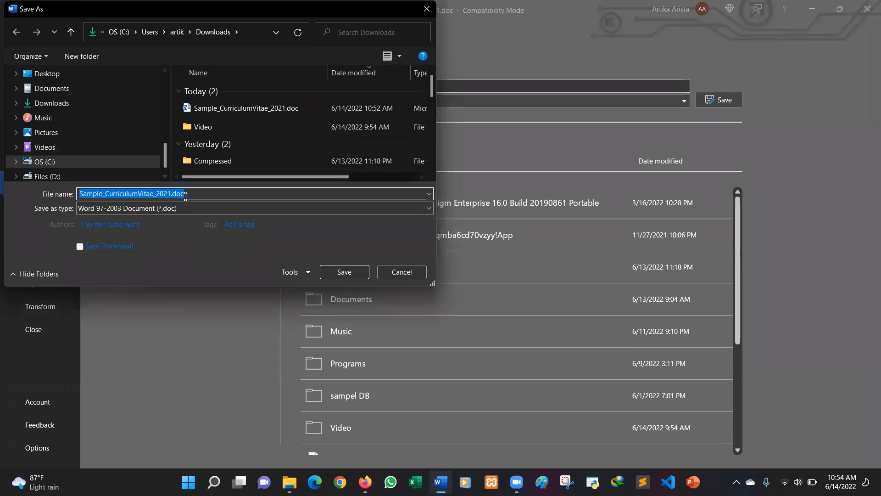
pyautogui.click(178, 209)
pyautogui.click(179, 221)
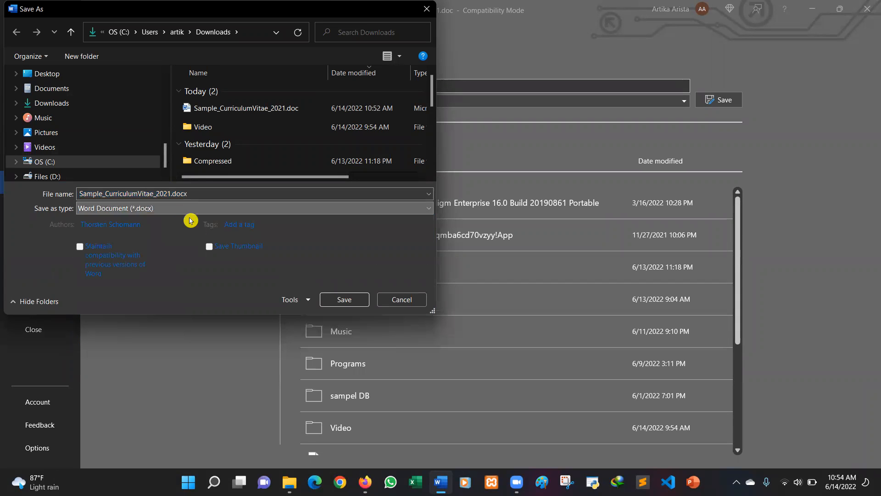
pyautogui.click(346, 302)
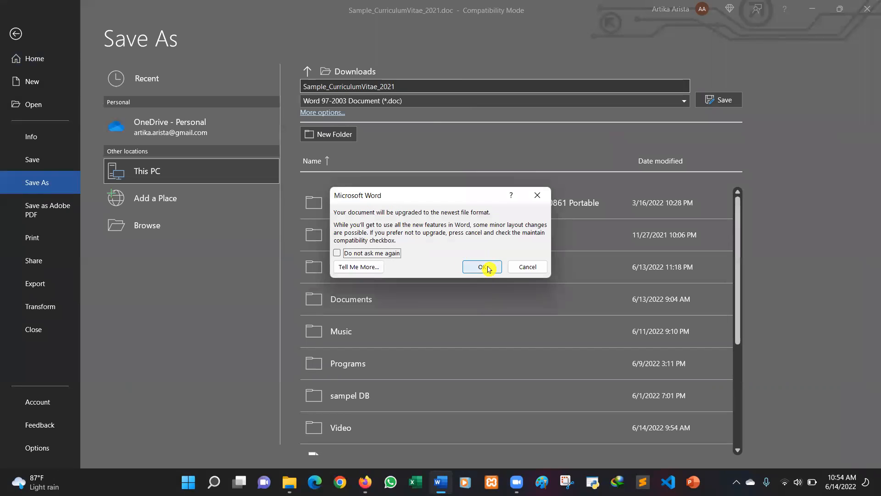
pyautogui.click(487, 267)
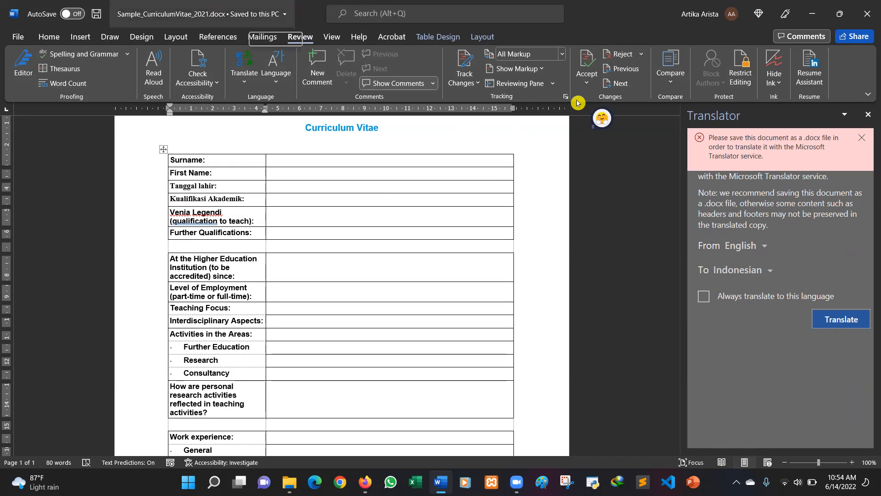
# Translate the whole template from English into Indonesian and review the labels in the translated copy
pyautogui.click(847, 323)
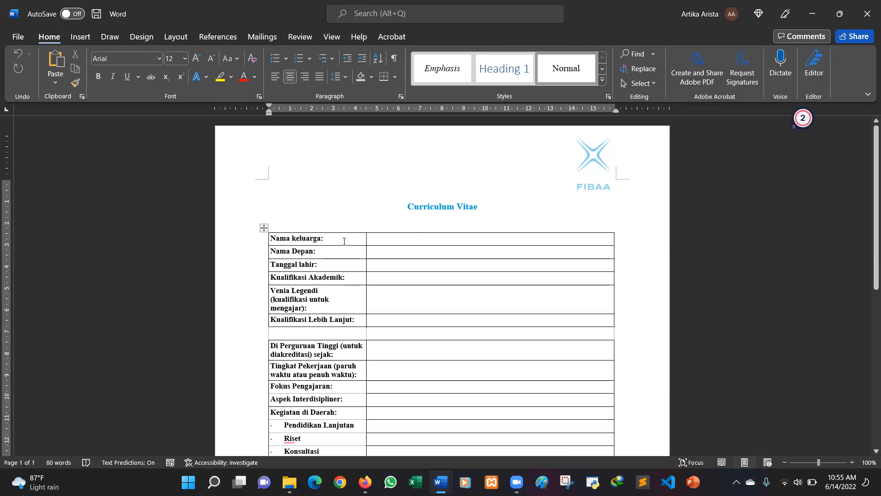
pyautogui.scroll(-1, 345, 241)
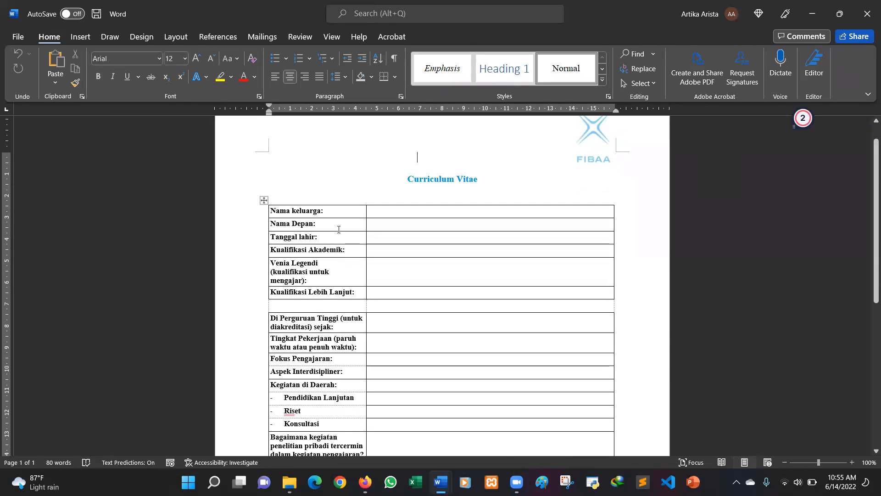
pyautogui.scroll(-3, 339, 229)
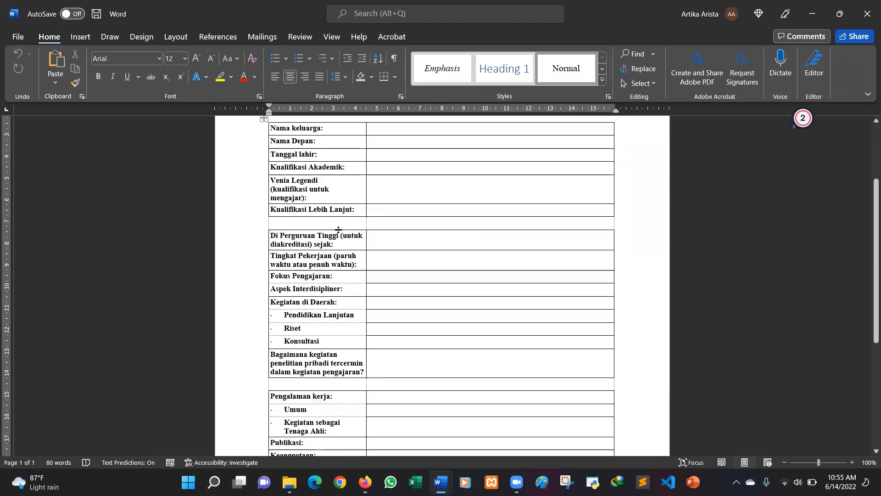
pyautogui.scroll(-4, 339, 229)
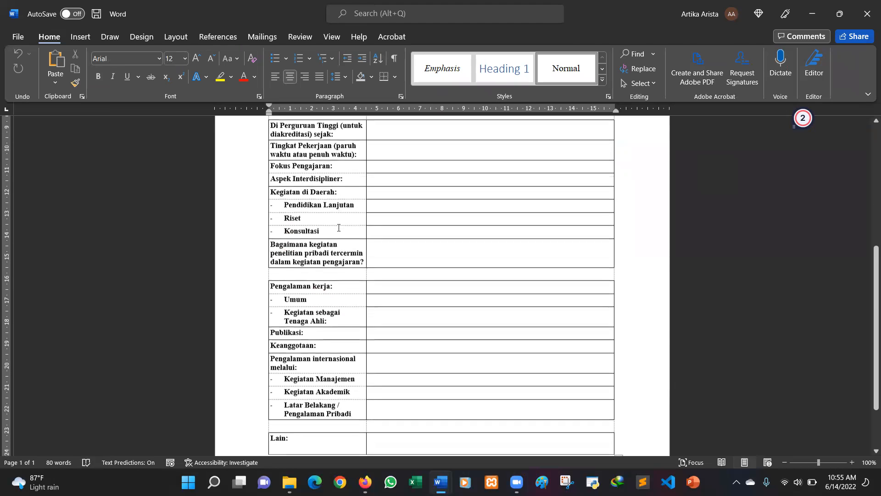
pyautogui.scroll(5, 339, 228)
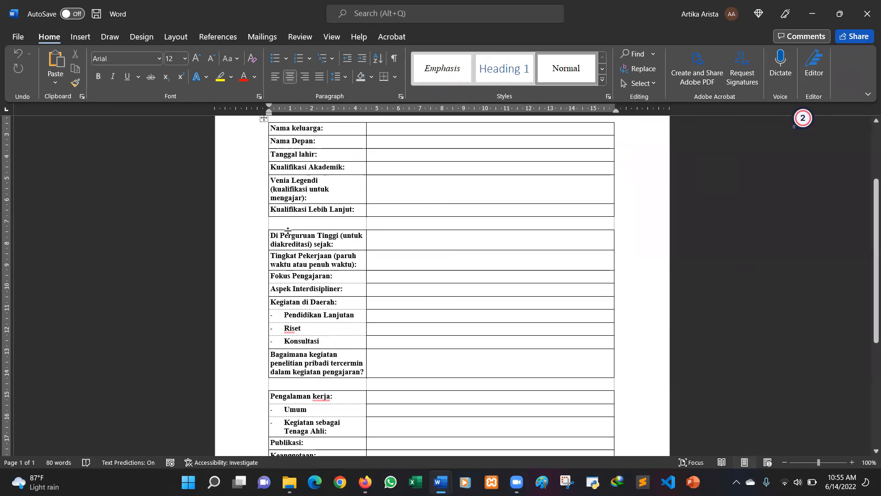
pyautogui.scroll(-2, 461, 318)
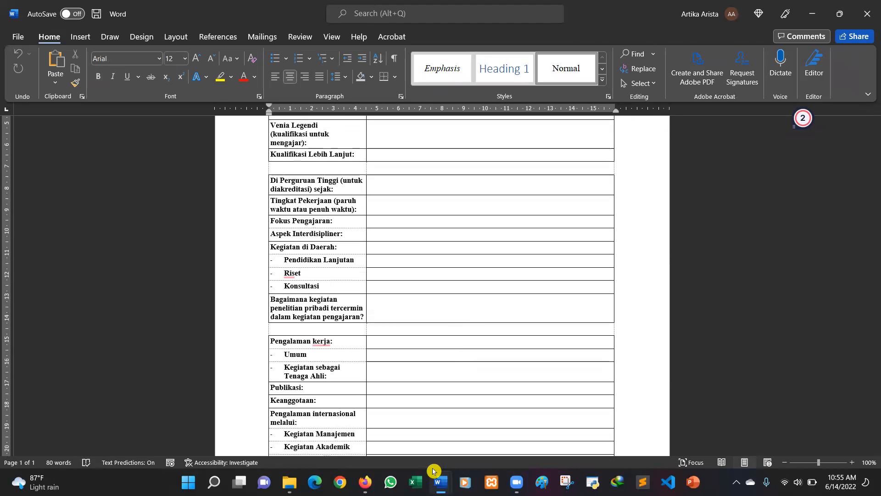
# Open the filled-in Indonesian CV from the Downloads folder and go through it to the teaching focus and research entries
pyautogui.moveTo(445, 478)
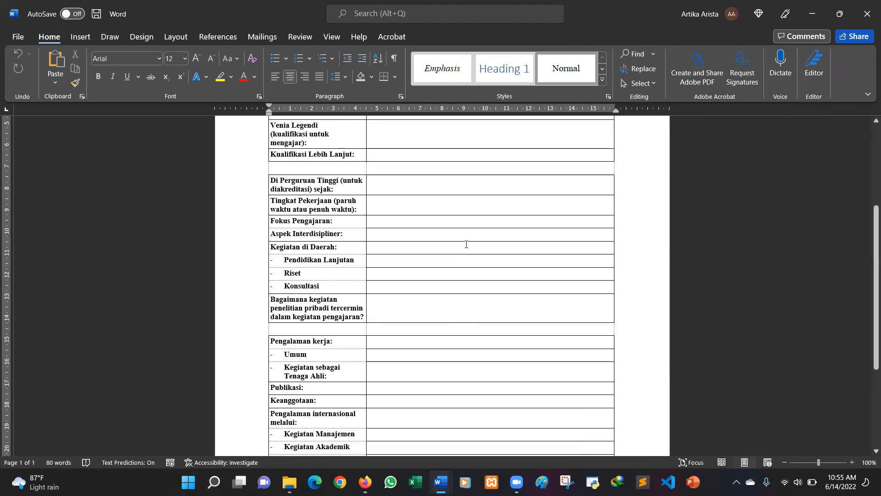
pyautogui.moveTo(289, 481)
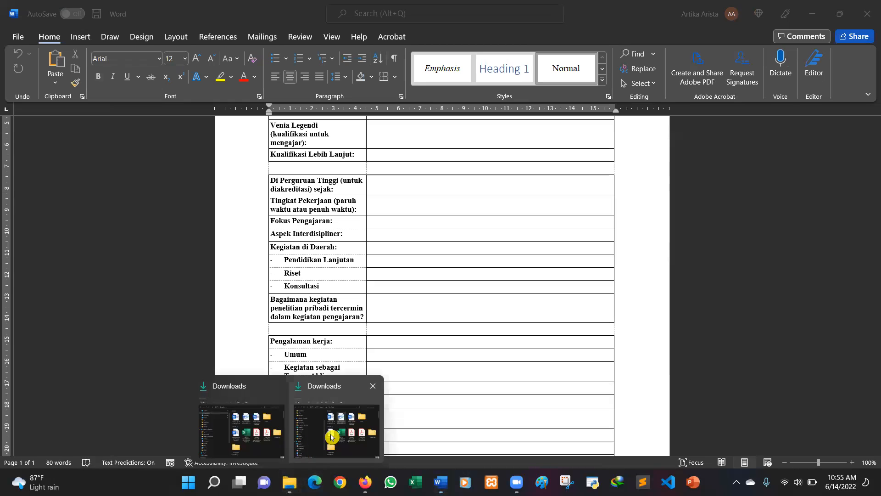
pyautogui.click(328, 436)
pyautogui.doubleClick(436, 159)
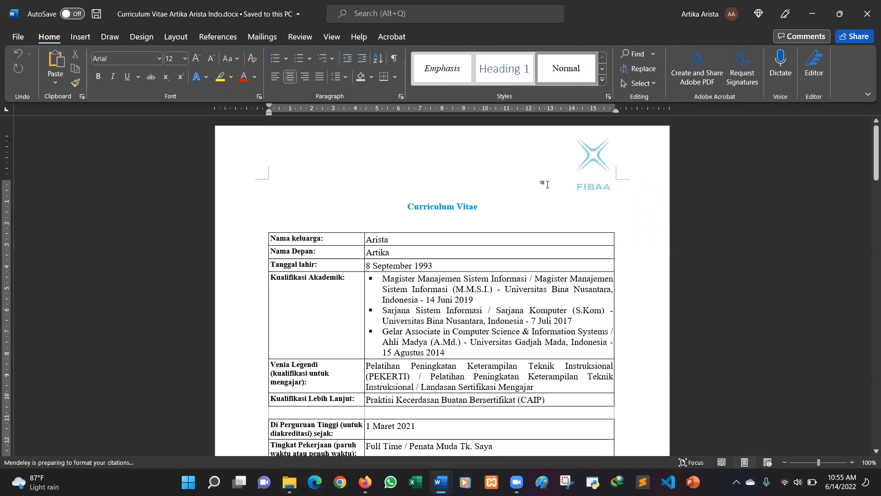
pyautogui.scroll(-2, 547, 185)
pyautogui.scroll(-7, 548, 185)
pyautogui.scroll(-4, 548, 185)
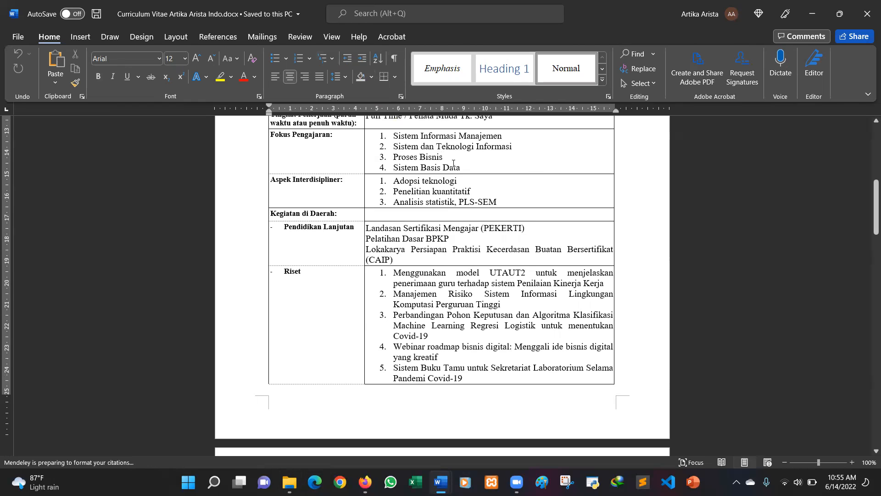
# Load the four list items under "Fokus Pengajaran:" into the Translator as a selection
pyautogui.moveTo(469, 169); pyautogui.dragTo(392, 138)
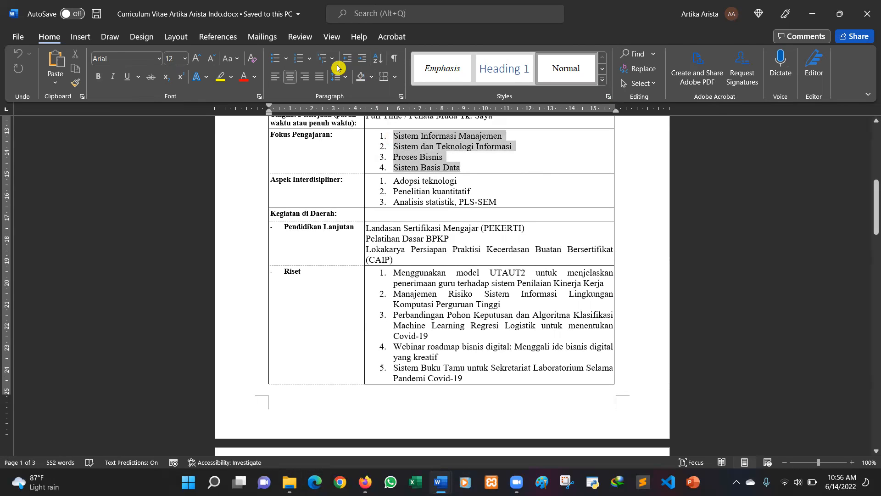
pyautogui.click(301, 37)
pyautogui.click(244, 73)
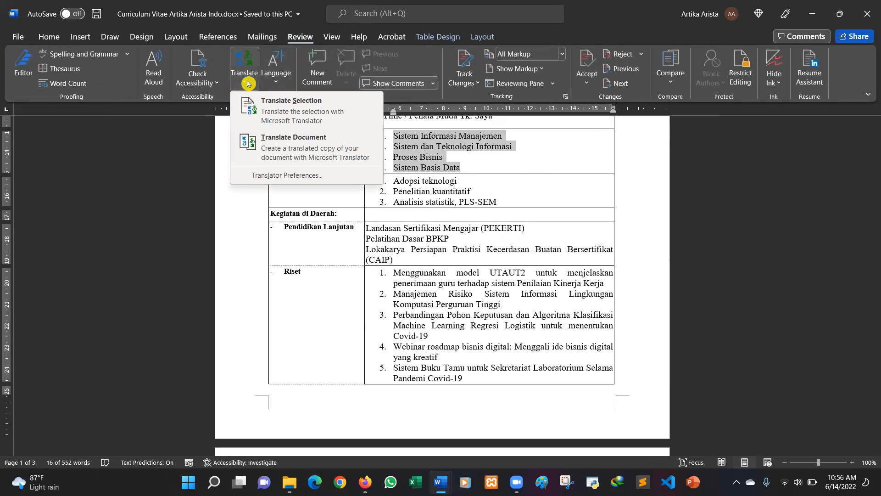
pyautogui.click(282, 115)
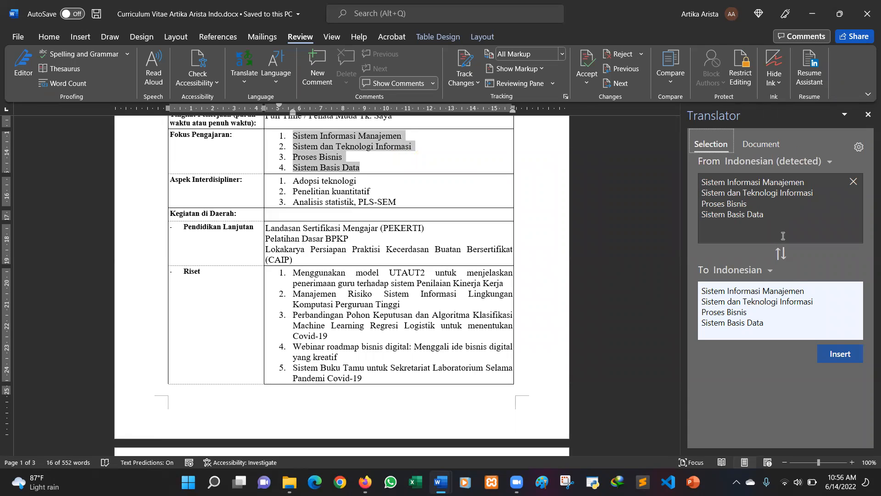
# Set the selection's target language to English and replace the four teaching focus items with their translation
pyautogui.click(770, 271)
pyautogui.scroll(-2, 770, 338)
pyautogui.scroll(5, 769, 337)
pyautogui.scroll(3, 767, 337)
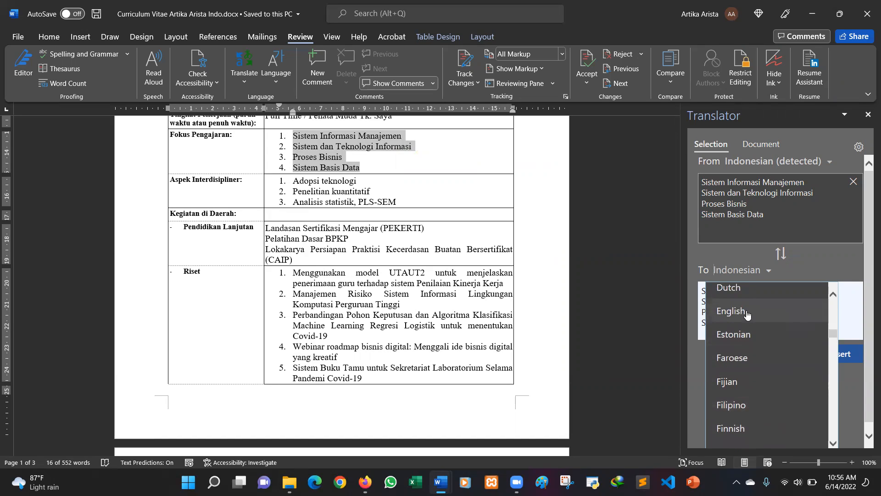
pyautogui.click(732, 311)
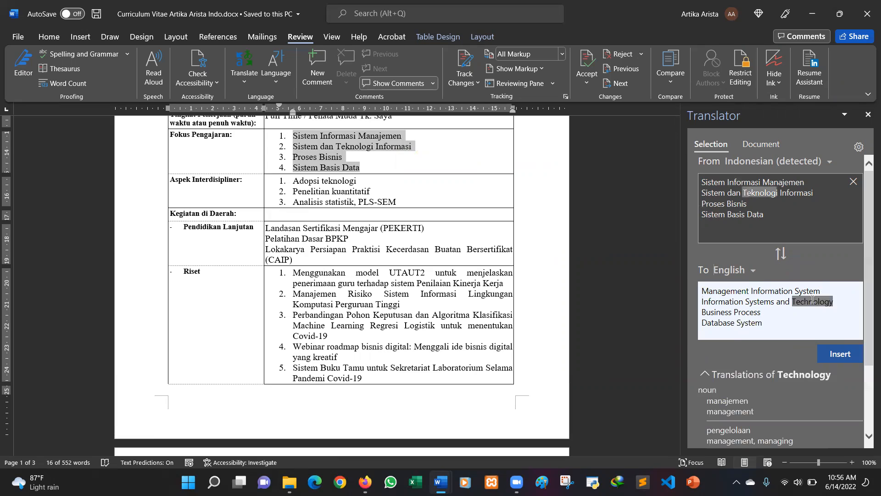
pyautogui.click(840, 354)
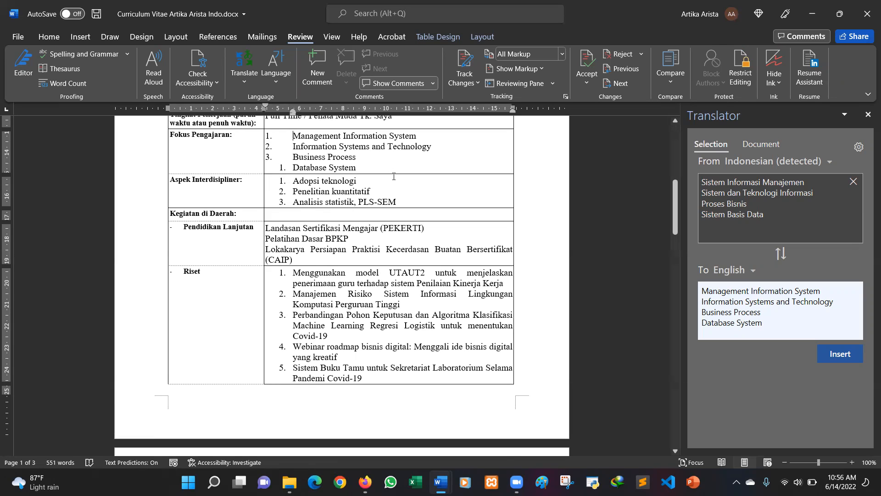
# Switch the Translator to whole-document translation and set the source language to Indonesian
pyautogui.click(245, 78)
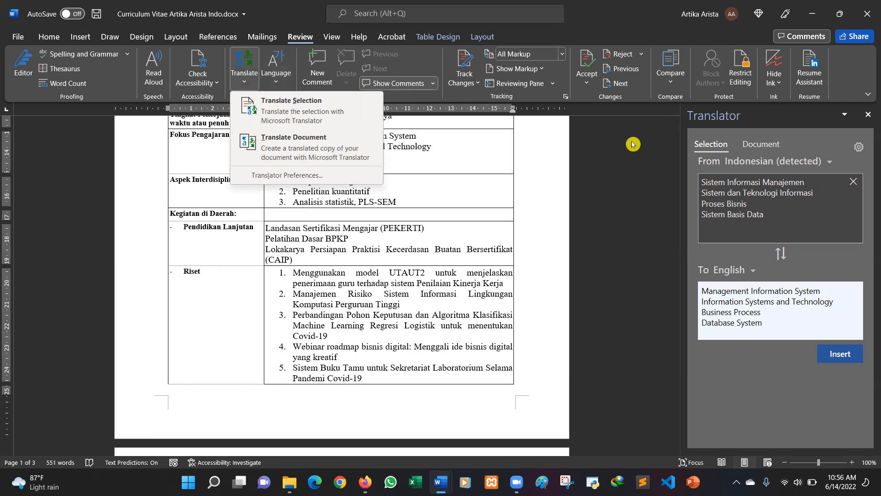
pyautogui.click(316, 143)
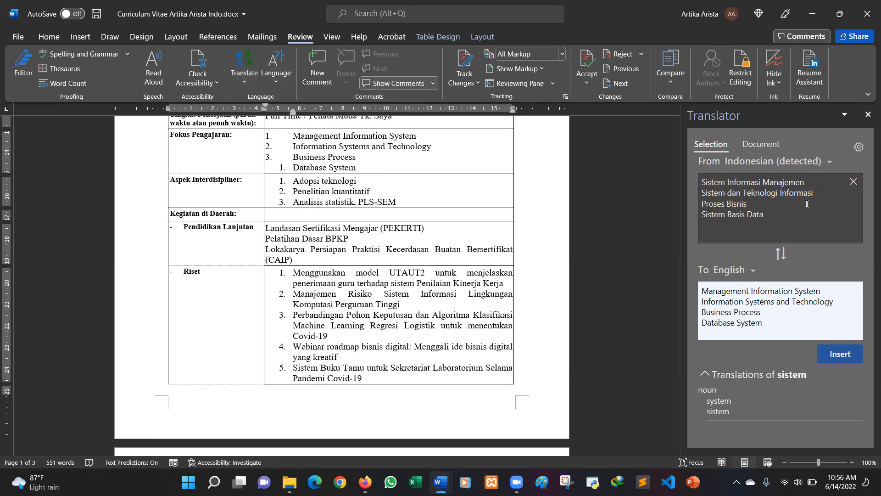
pyautogui.click(761, 144)
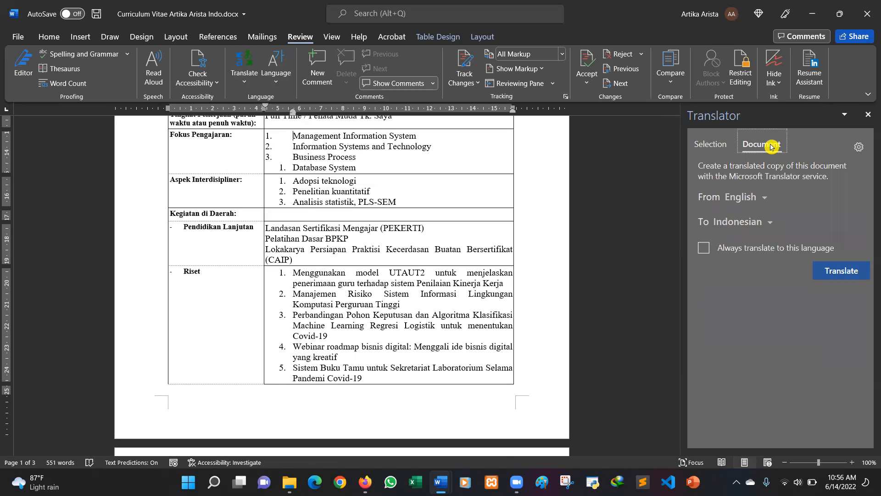
pyautogui.click(245, 80)
pyautogui.click(765, 198)
pyautogui.scroll(-2, 793, 295)
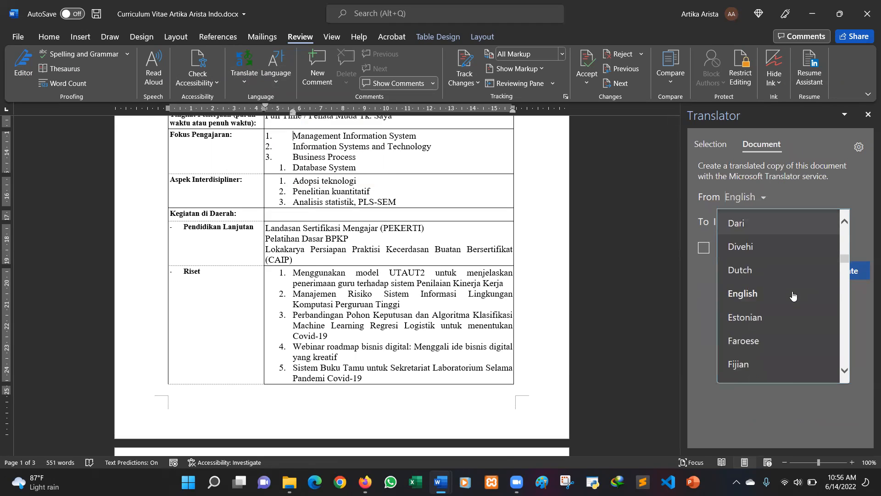
pyautogui.scroll(-5, 793, 295)
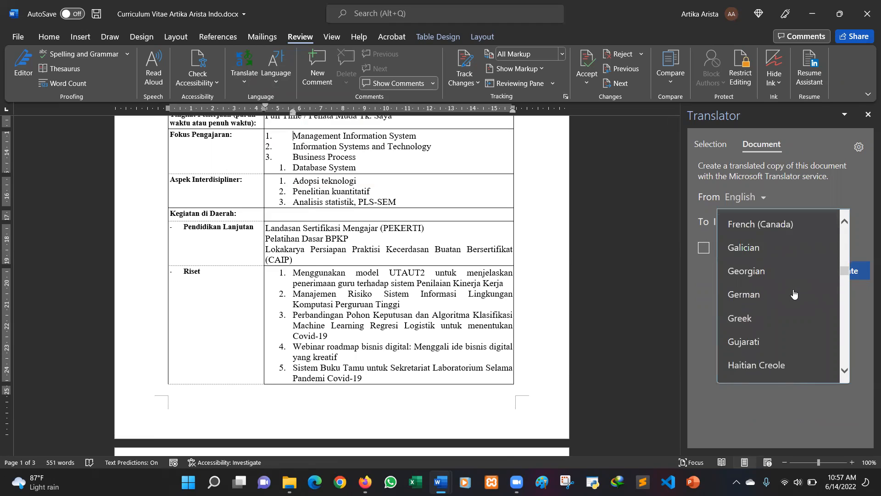
pyautogui.scroll(-5, 793, 294)
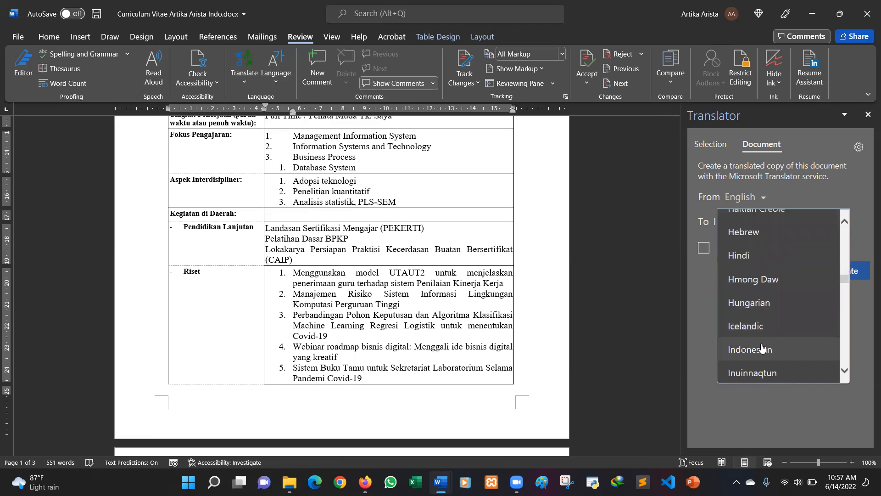
pyautogui.click(737, 348)
# Set the document translation's target language to English
pyautogui.click(770, 224)
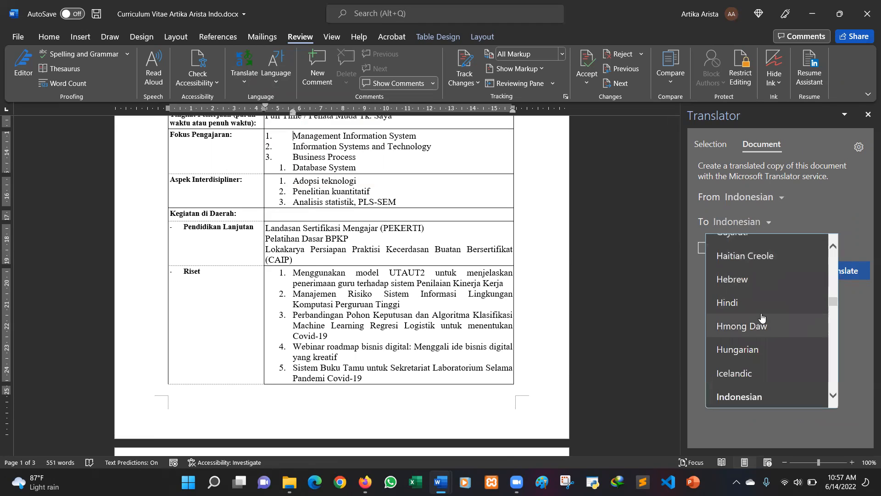
pyautogui.scroll(2, 774, 312)
pyautogui.scroll(-1, 774, 313)
pyautogui.scroll(6, 773, 313)
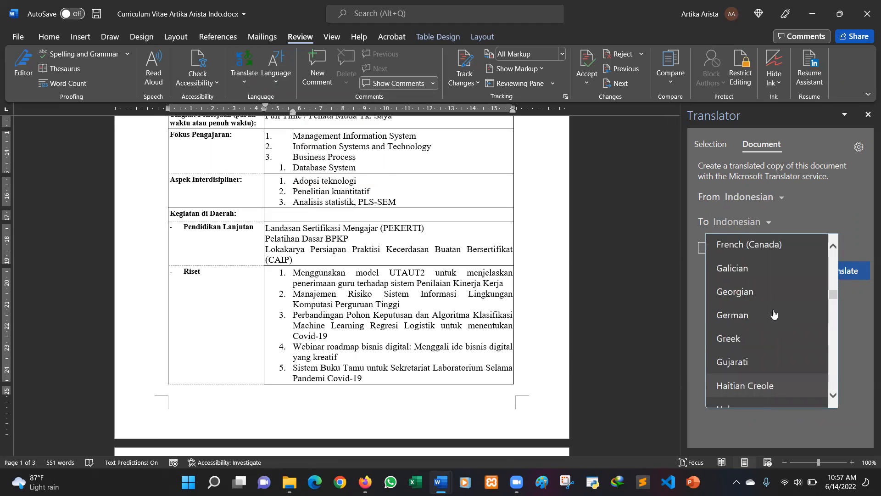
pyautogui.scroll(5, 774, 313)
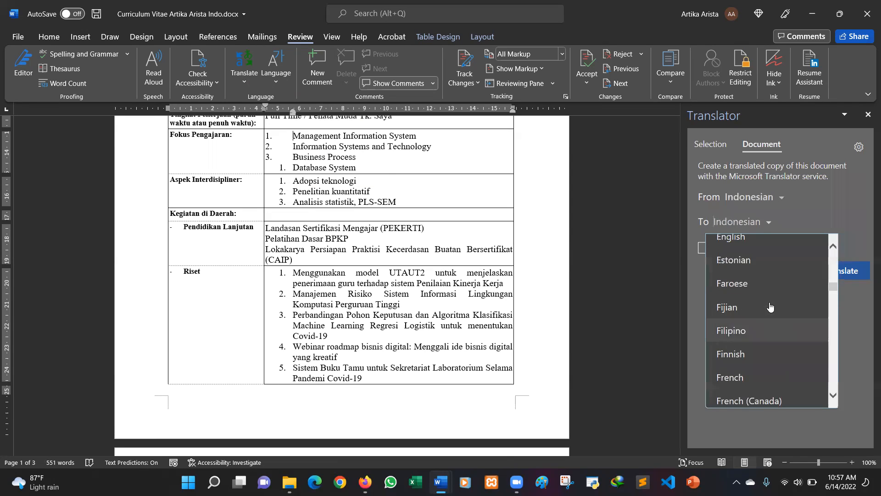
pyautogui.click(748, 315)
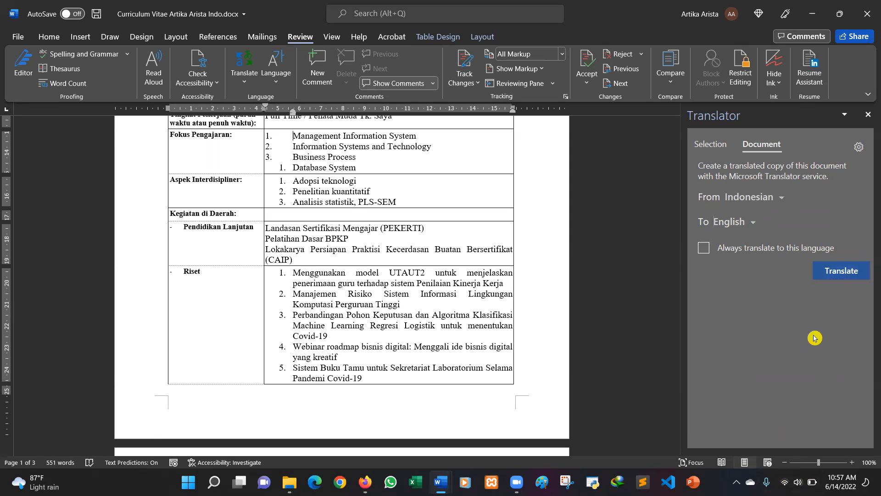
# Translate the whole filled-in CV and review the personal data, qualifications and teaching entries in the English copy
pyautogui.click(840, 272)
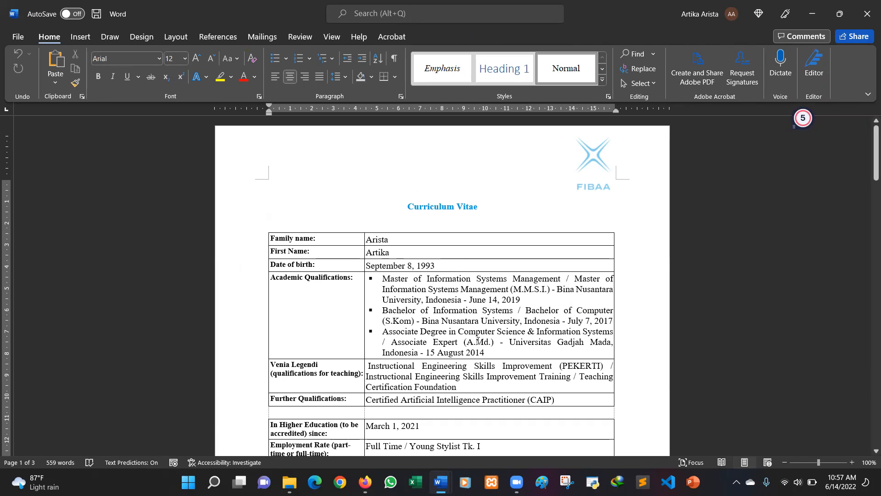
pyautogui.scroll(-5, 473, 377)
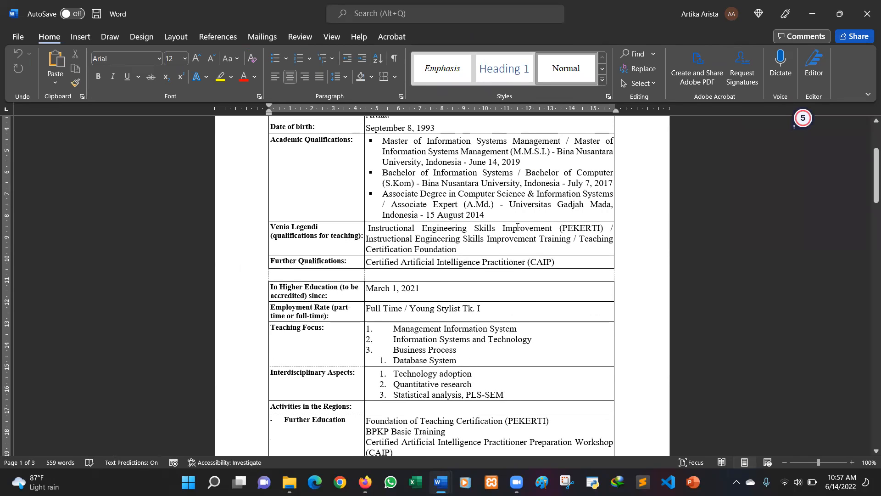
pyautogui.scroll(-2, 518, 227)
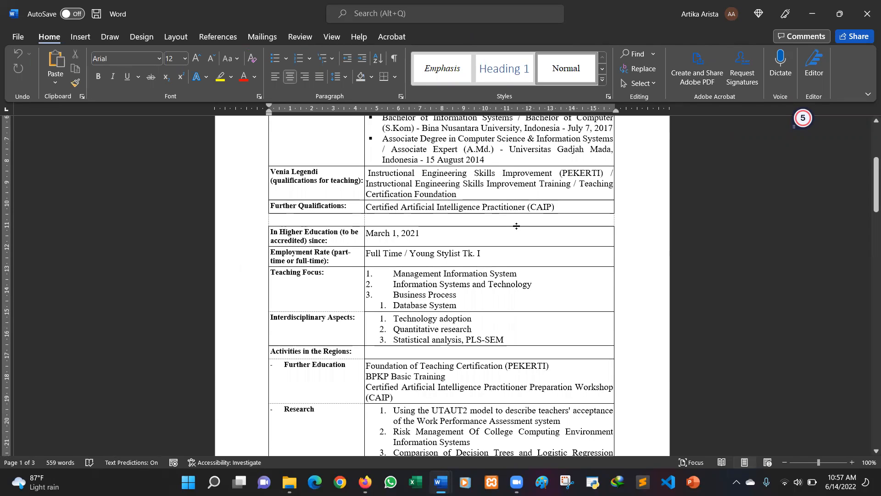
pyautogui.scroll(4, 517, 225)
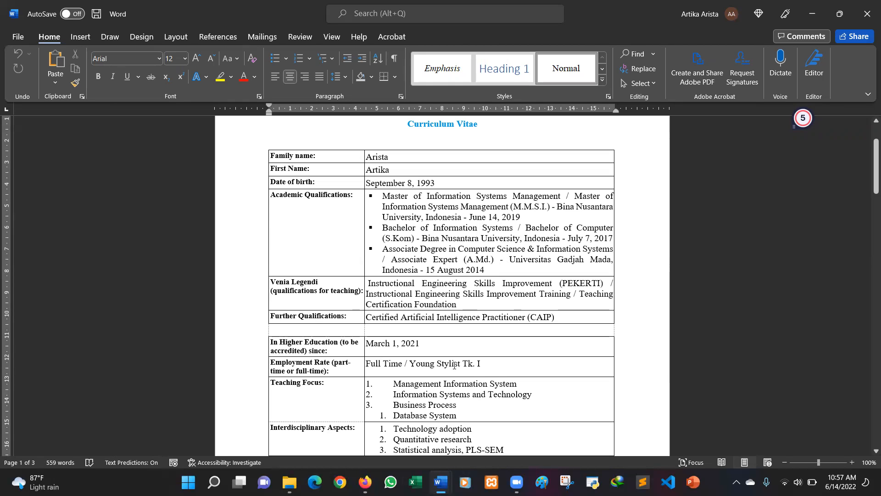
pyautogui.scroll(-1, 455, 365)
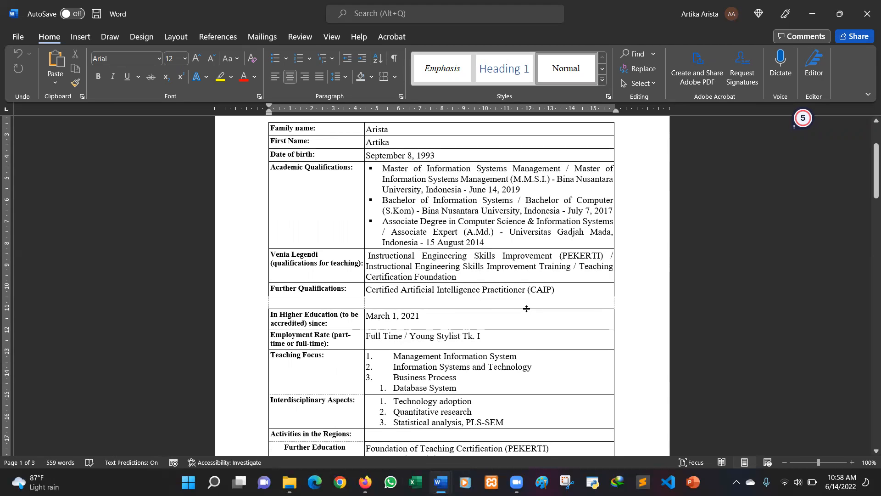
pyautogui.scroll(-5, 526, 309)
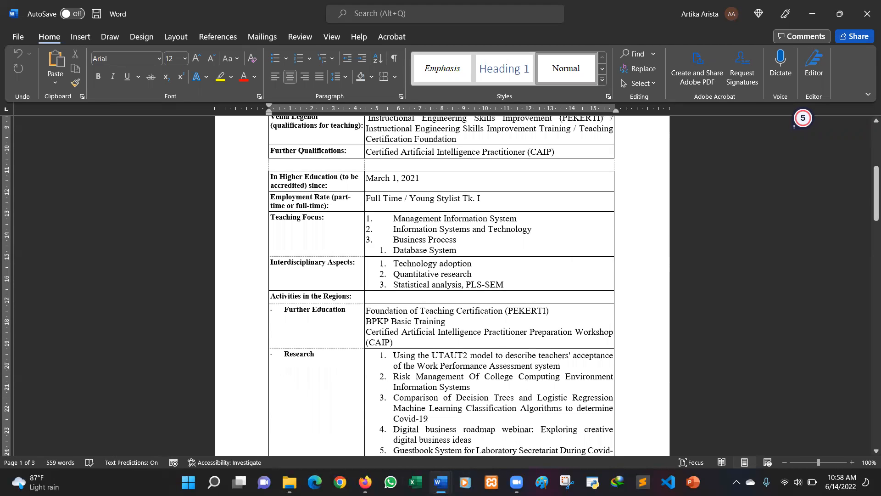
# Switch to the lecturers' CV form in Firefox and examine its file upload and study program sections
pyautogui.hotkey('alt', 'Tab')
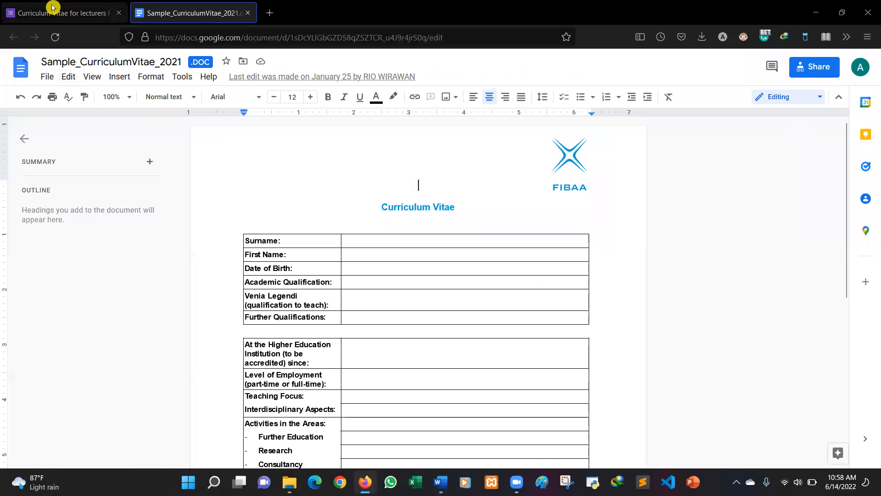
pyautogui.click(53, 8)
pyautogui.scroll(-5, 415, 272)
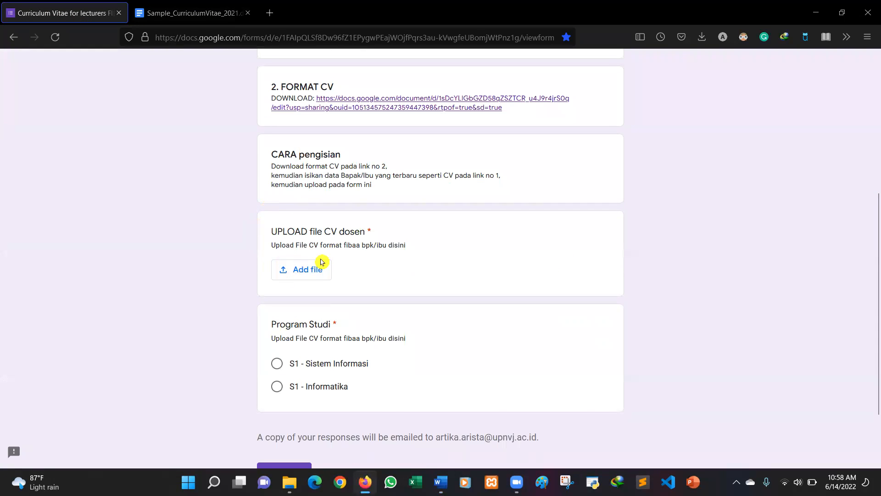
pyautogui.scroll(-3, 322, 262)
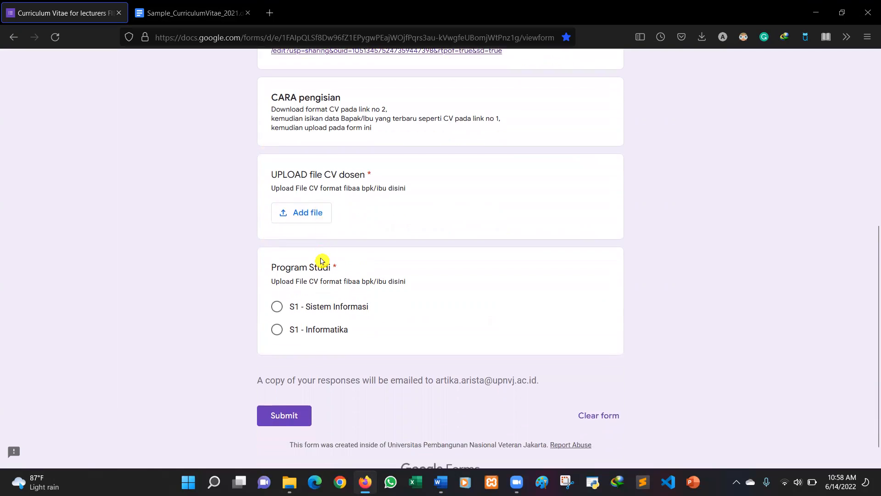